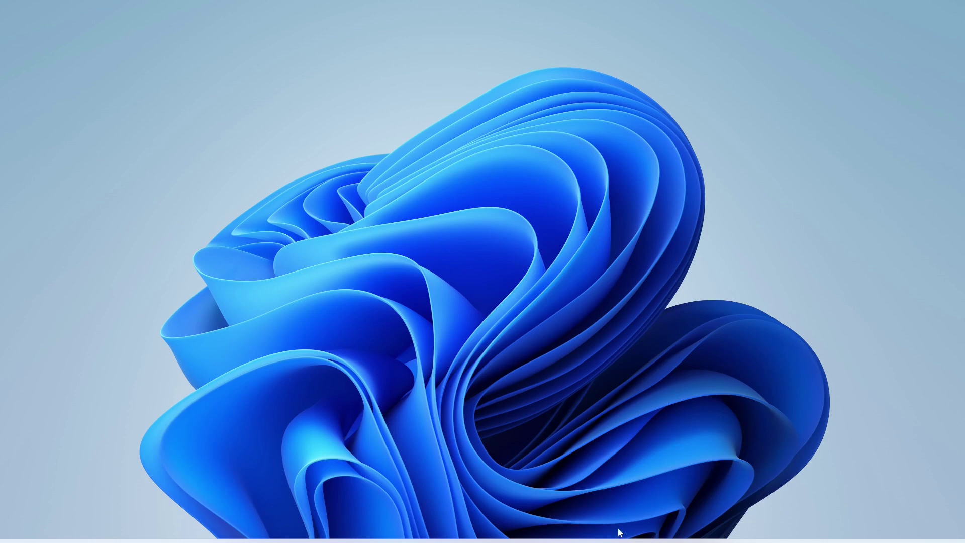
Step: Search Google for 'download mysql odbc connector' to reach the MySQL Connector/ODBC download page
{"action": "left_click", "coordinate": [620, 536]}
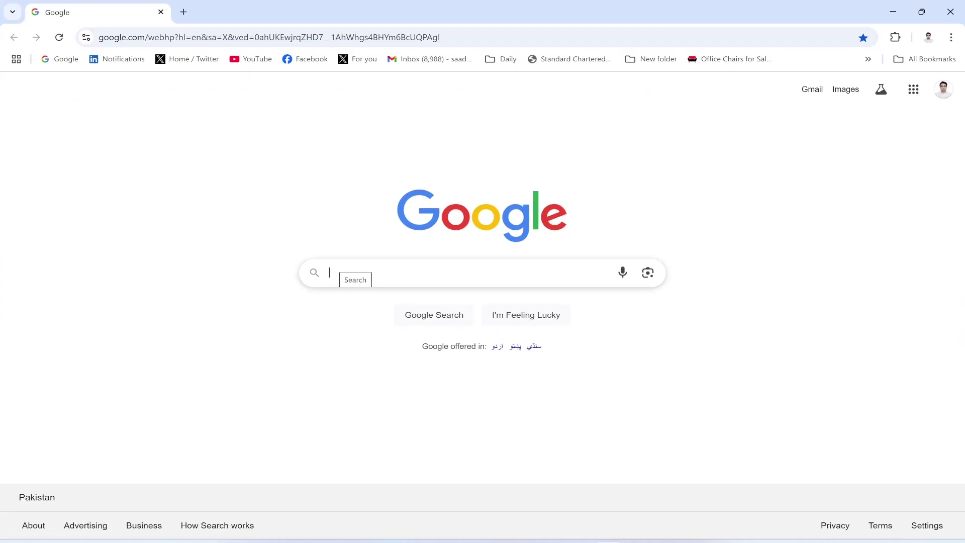
{"action": "type", "text": "download m"}
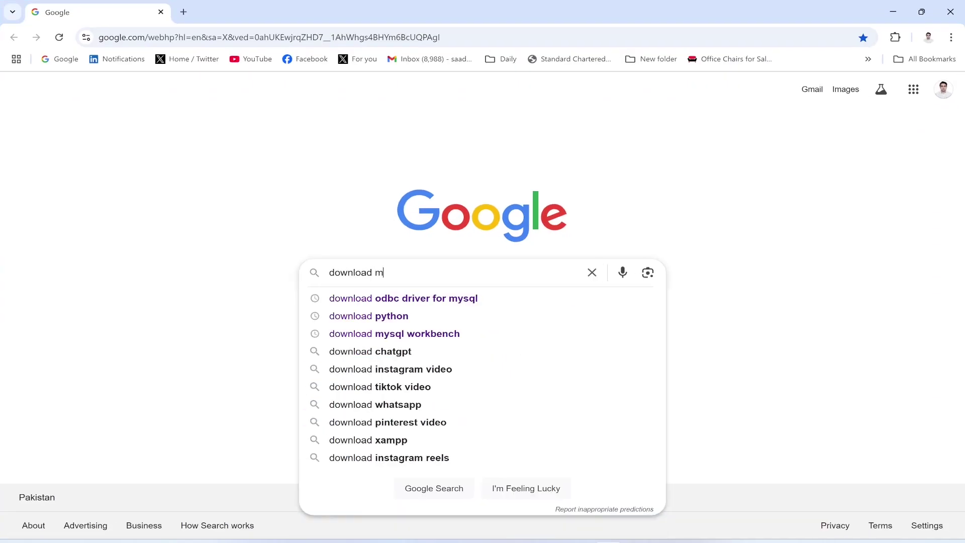
{"action": "type", "text": "ysql odbc"}
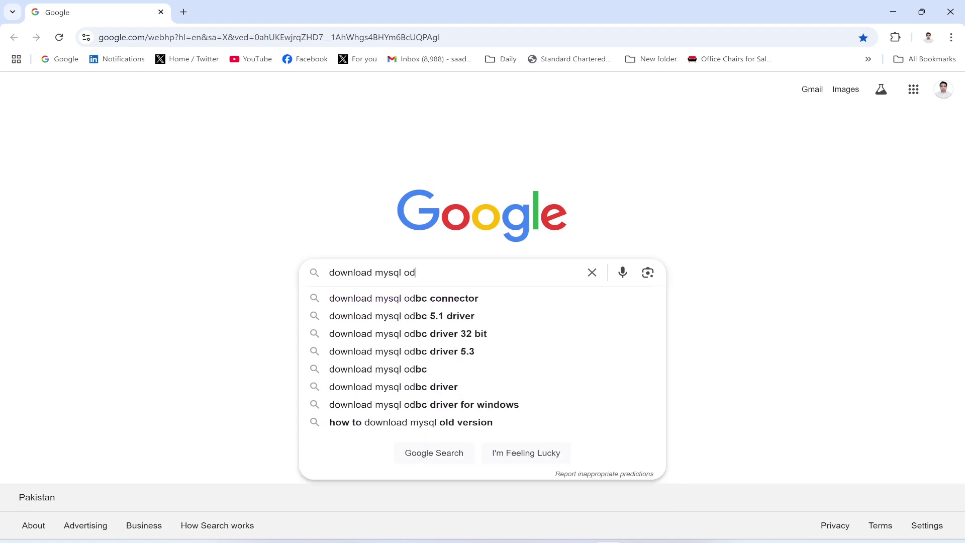
{"action": "key", "text": "Down"}
{"action": "key", "text": "Return"}
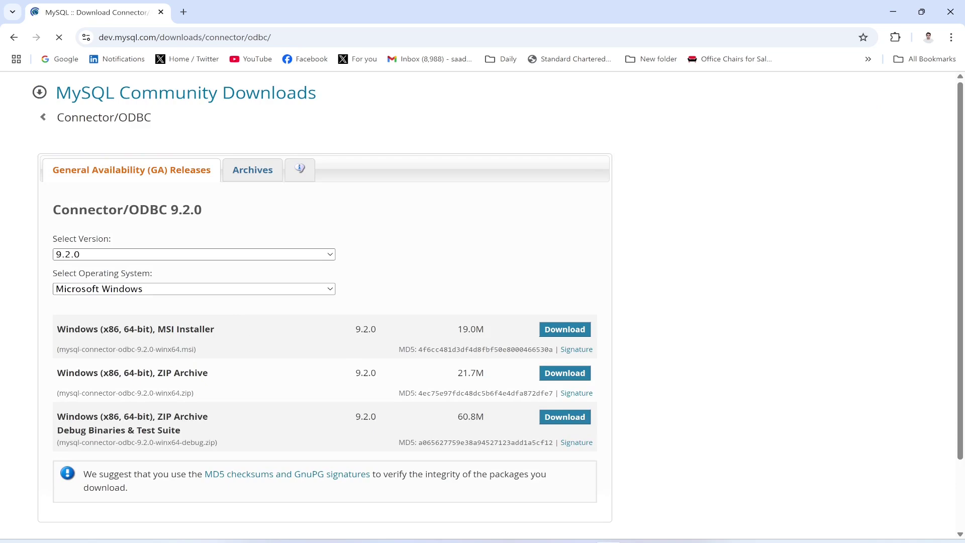
Step: Download the 64-bit Connector/ODBC 9.2.0 MSI installer without signing in, and run it
{"action": "left_click", "coordinate": [569, 331]}
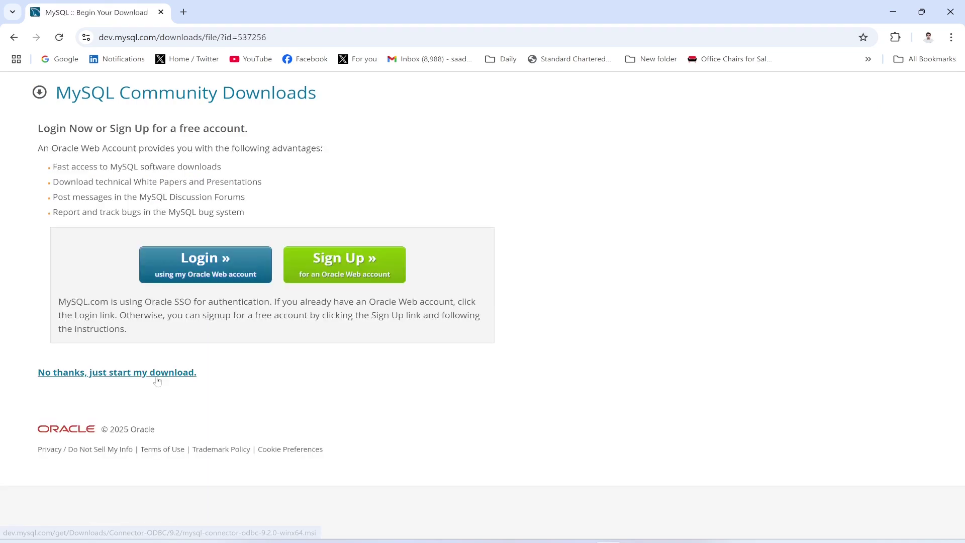
{"action": "left_click", "coordinate": [156, 377]}
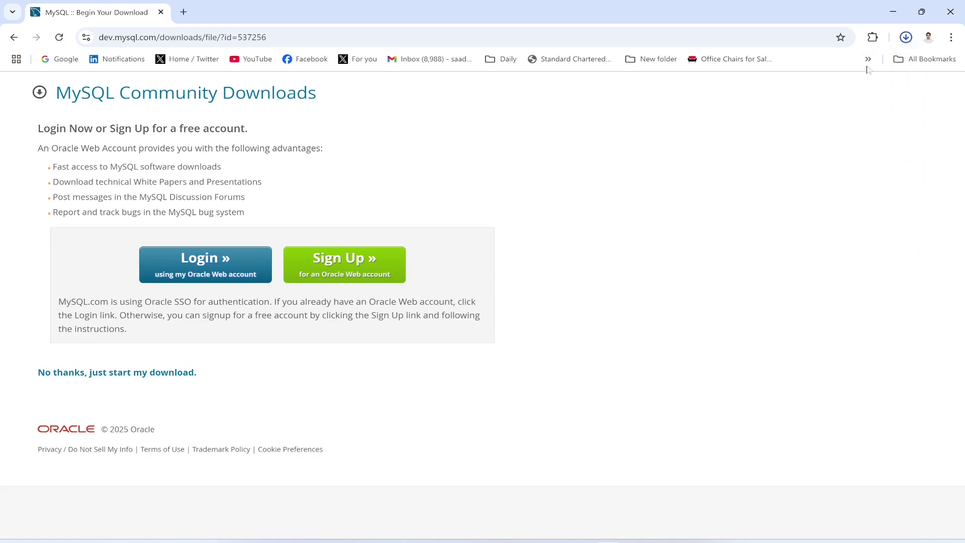
{"action": "left_click", "coordinate": [905, 38]}
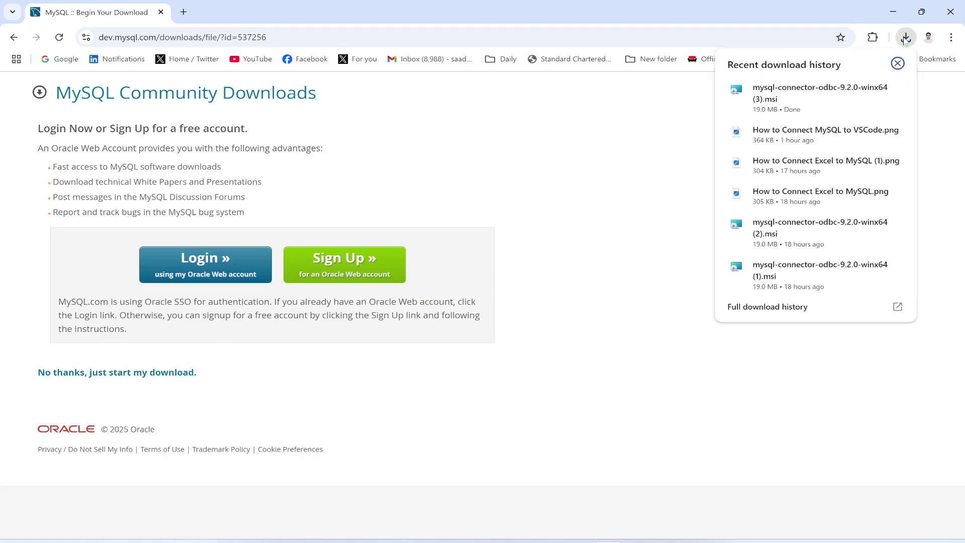
{"action": "left_click", "coordinate": [800, 98]}
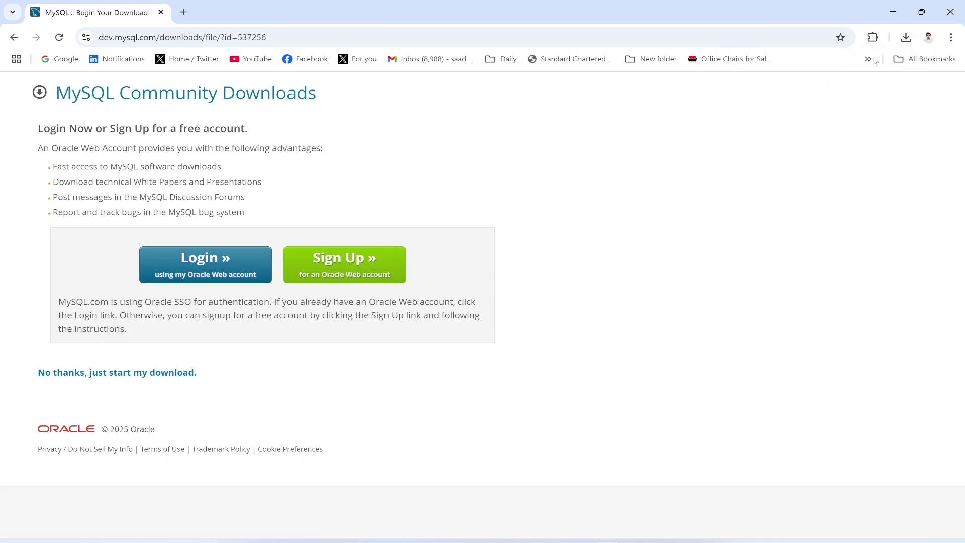
{"action": "left_click", "coordinate": [893, 13]}
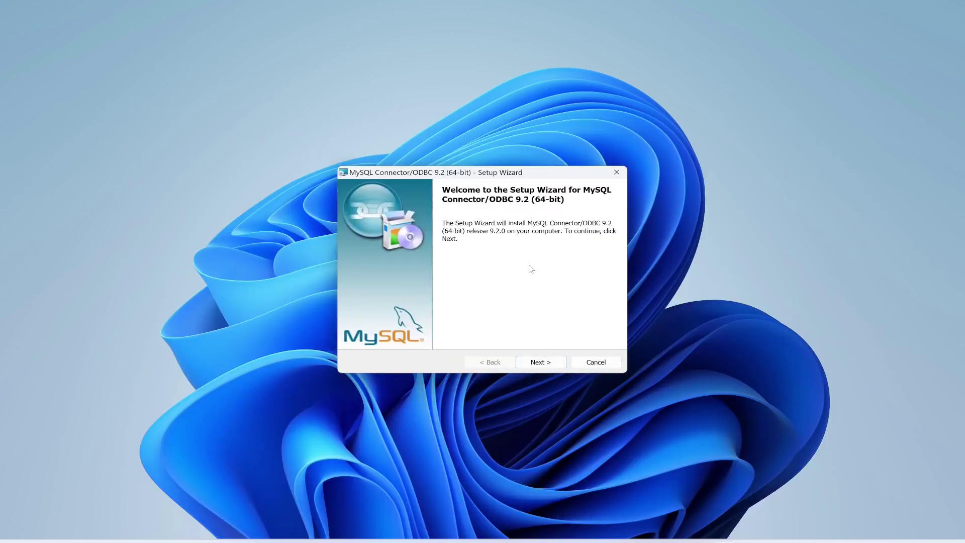
Step: Accept the license and install Connector/ODBC 9.2 using the Typical setup type
{"action": "left_click", "coordinate": [525, 362]}
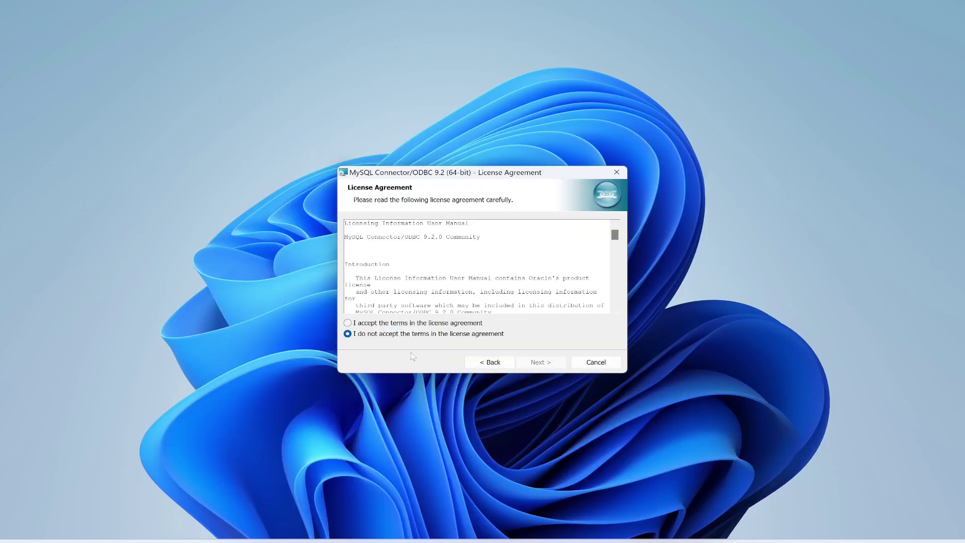
{"action": "left_click", "coordinate": [374, 324]}
{"action": "left_click", "coordinate": [538, 365]}
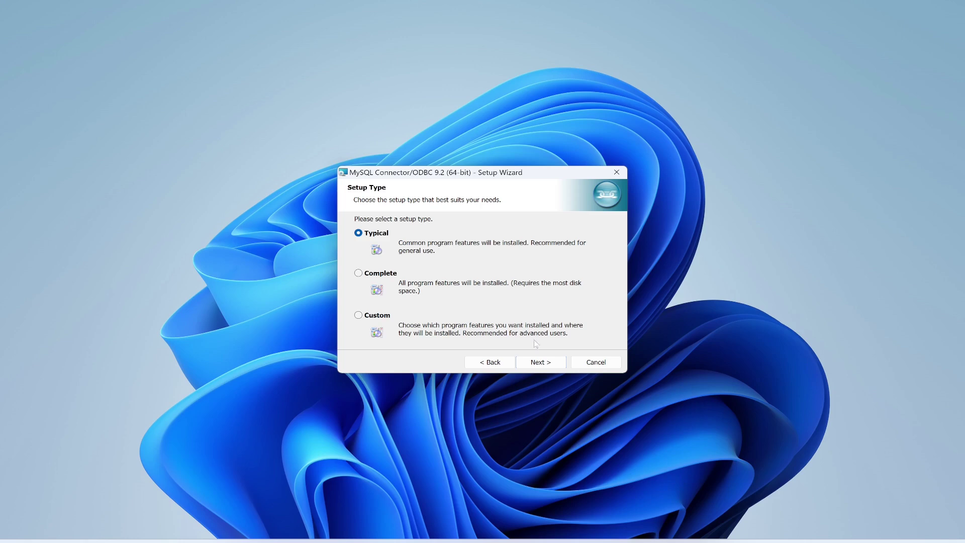
{"action": "left_click", "coordinate": [545, 363]}
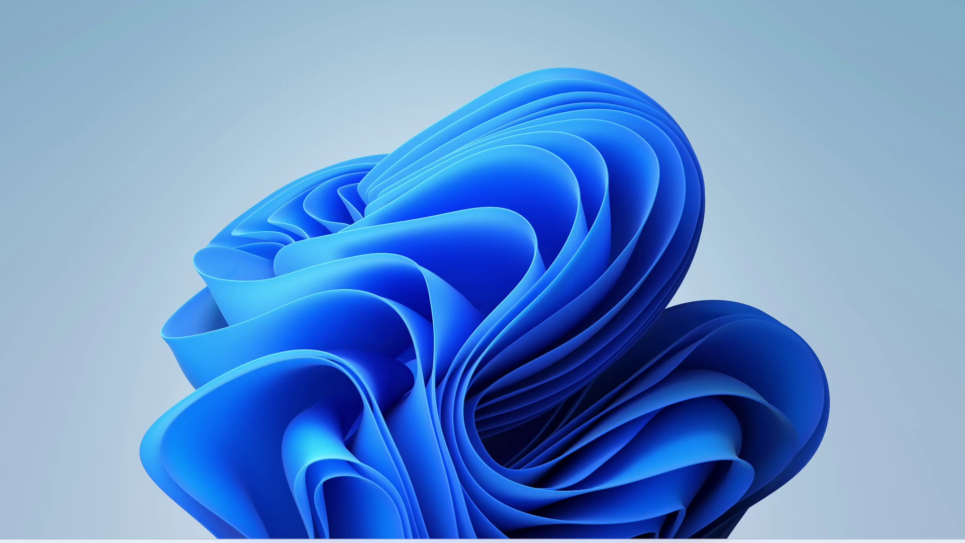
Step: Launch Power BI Desktop from Windows search and dismiss its update notification
{"action": "key", "text": "super"}
{"action": "type", "text": "po"}
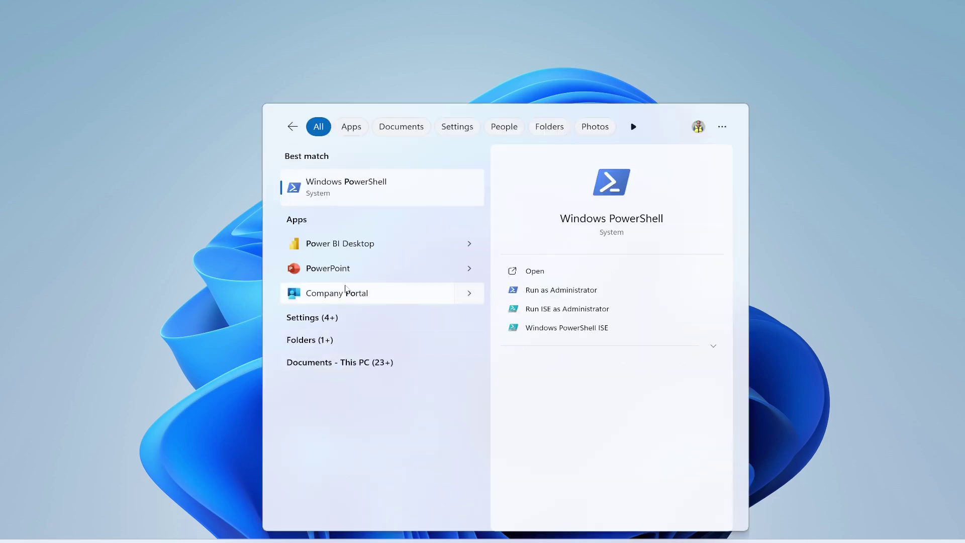
{"action": "left_click", "coordinate": [336, 245]}
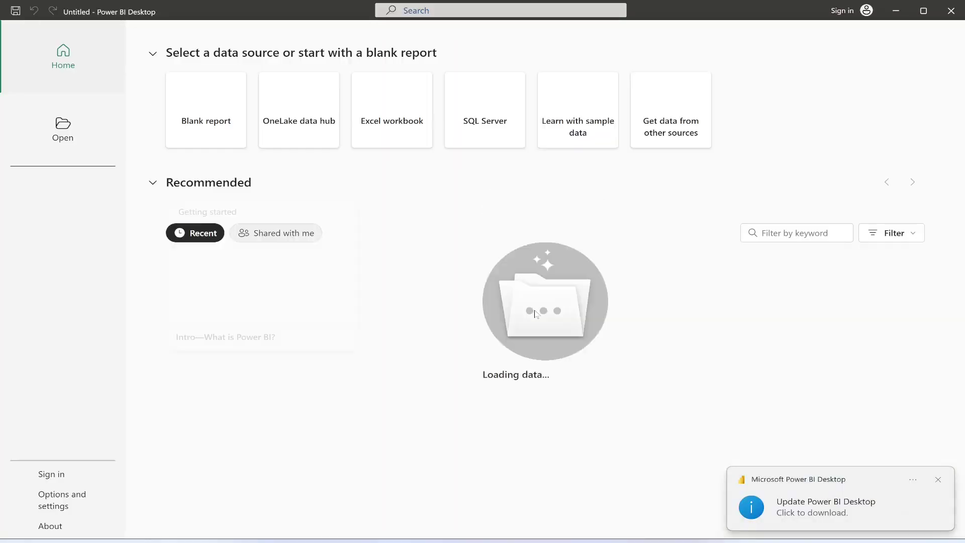
{"action": "left_click", "coordinate": [937, 481]}
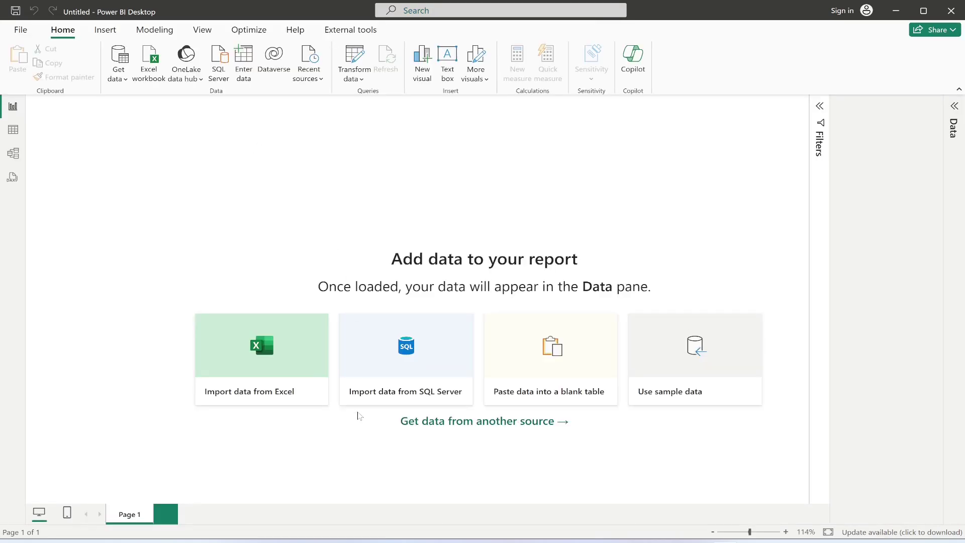
Step: In ODBC Data Sources, add a System DSN using the MySQL ODBC 9.2 ANSI Driver
{"action": "key", "text": "super"}
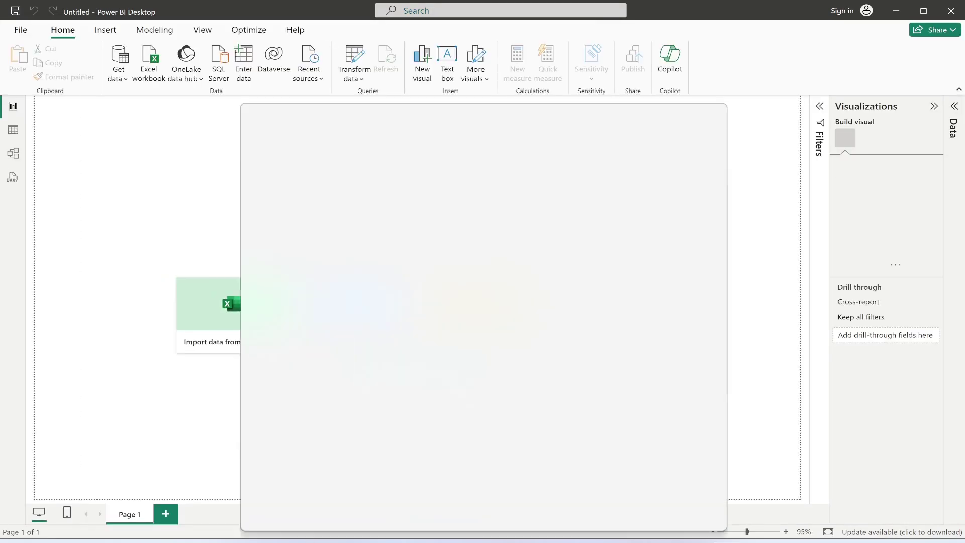
{"action": "type", "text": "o"}
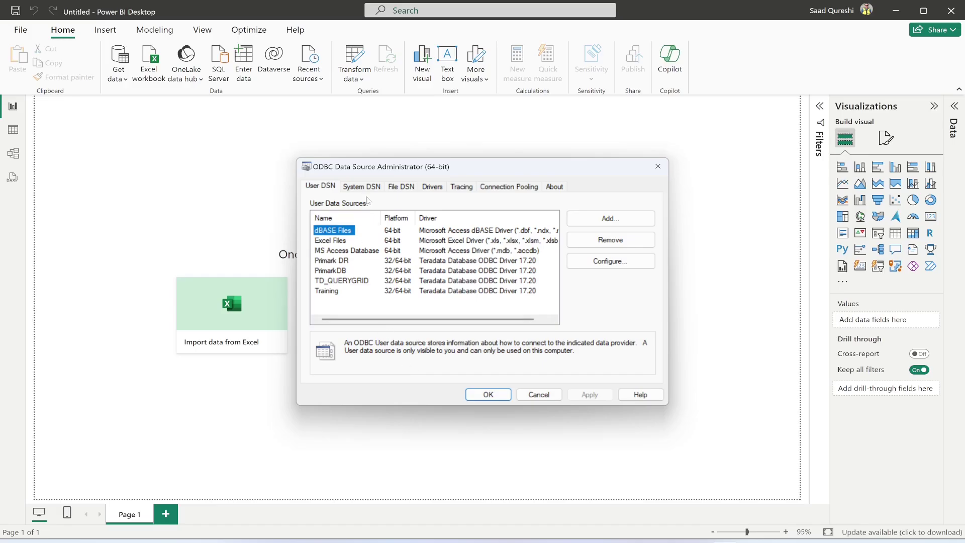
{"action": "left_click", "coordinate": [361, 187]}
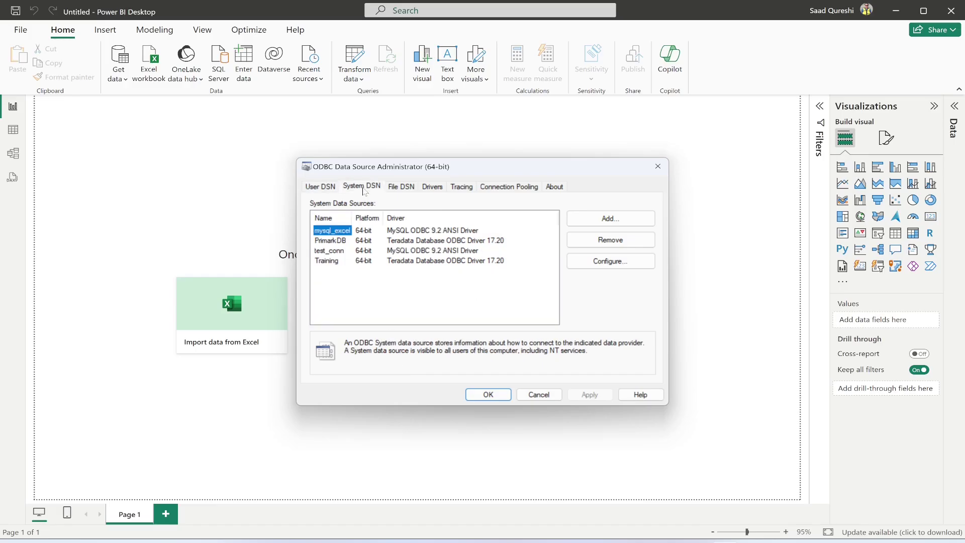
{"action": "left_click", "coordinate": [617, 223]}
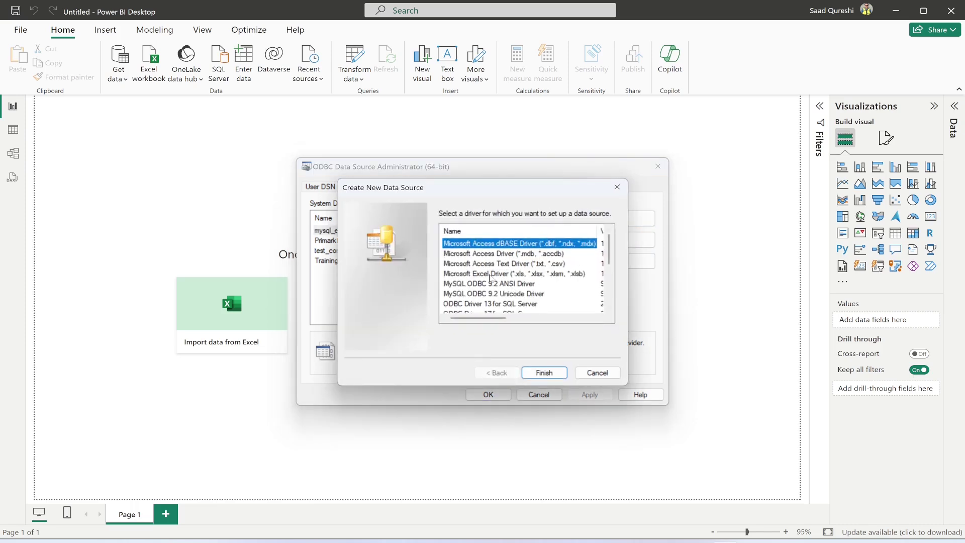
{"action": "left_click", "coordinate": [475, 285]}
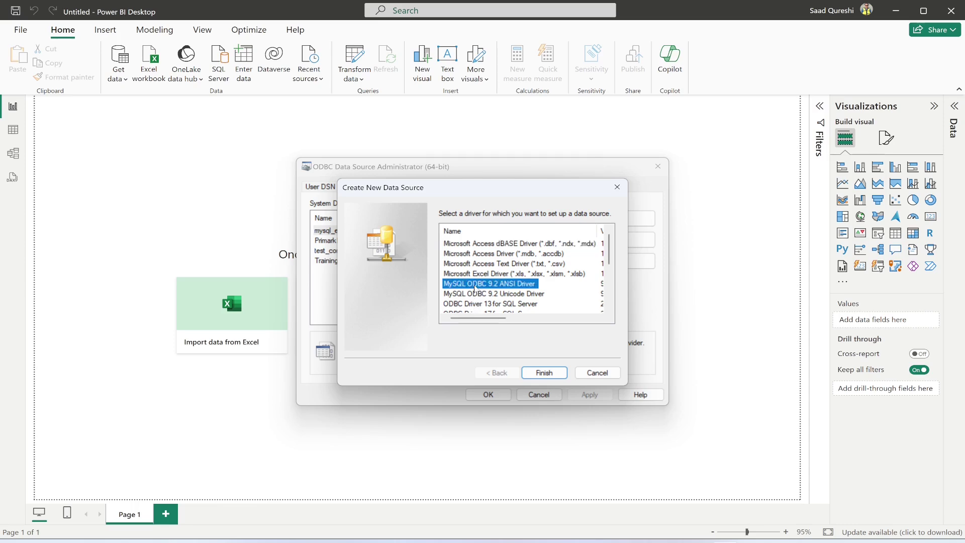
{"action": "left_click", "coordinate": [545, 372]}
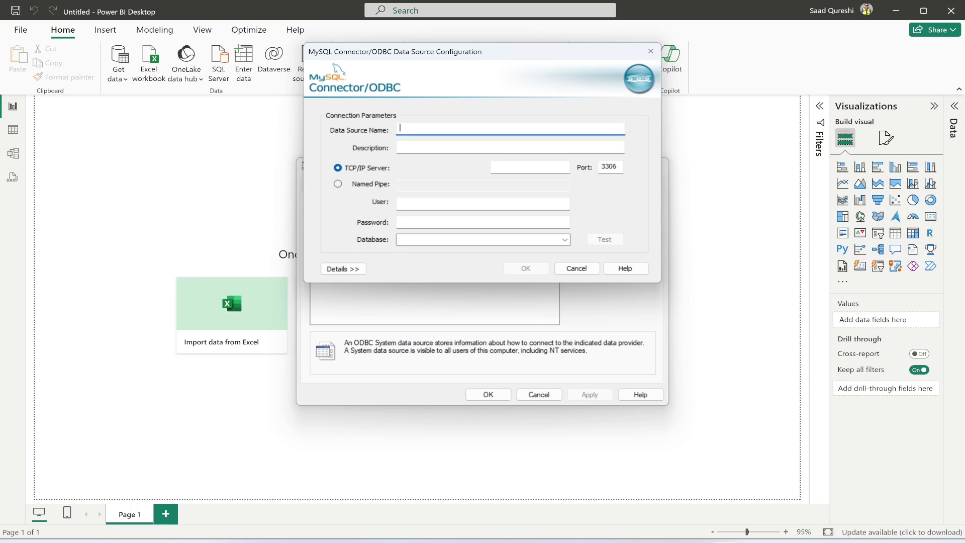
Step: Name the data source mysql_to_powebi with TCP/IP server localhost
{"action": "type", "text": "mysql_t"}
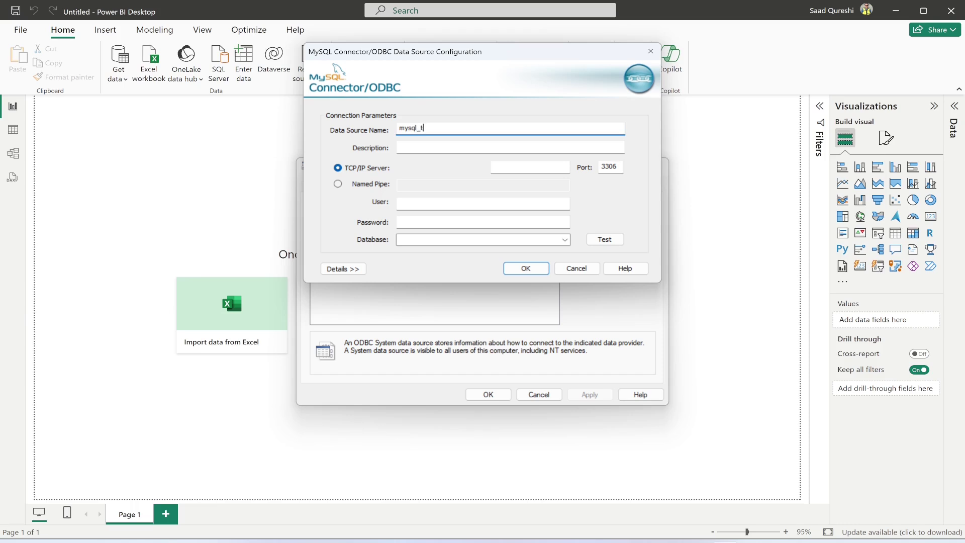
{"action": "type", "text": "o_powebi"}
{"action": "left_click", "coordinate": [417, 203]}
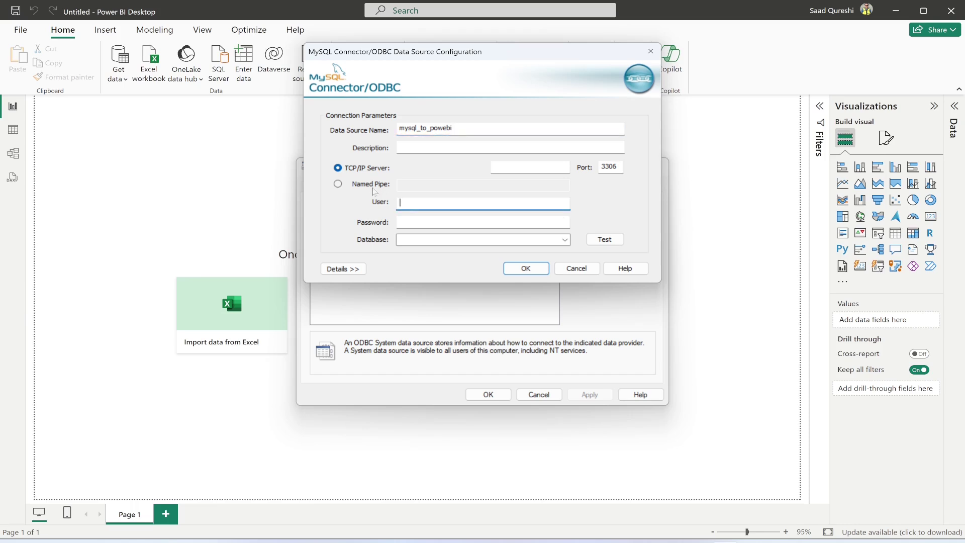
{"action": "left_click", "coordinate": [515, 168]}
{"action": "type", "text": "loca"}
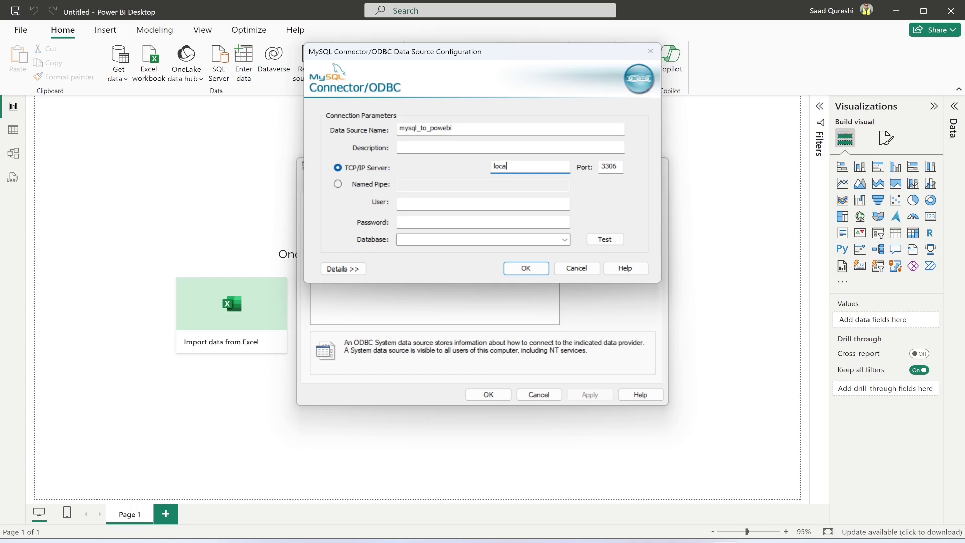
{"action": "type", "text": "lhost"}
Step: Enter user root, the account password, and database project
{"action": "left_click", "coordinate": [482, 203]}
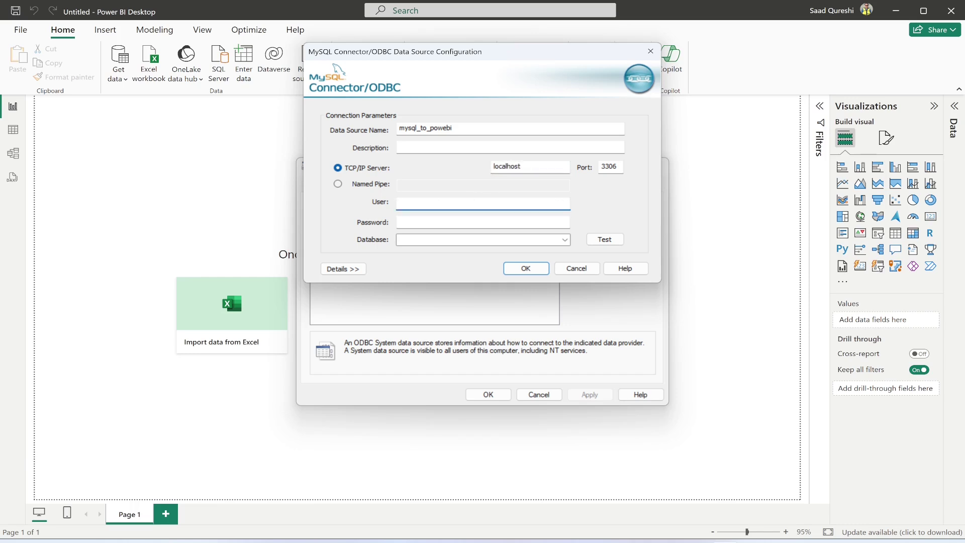
{"action": "type", "text": "root"}
{"action": "left_click", "coordinate": [482, 222]}
{"action": "type", "text": "•••••"}
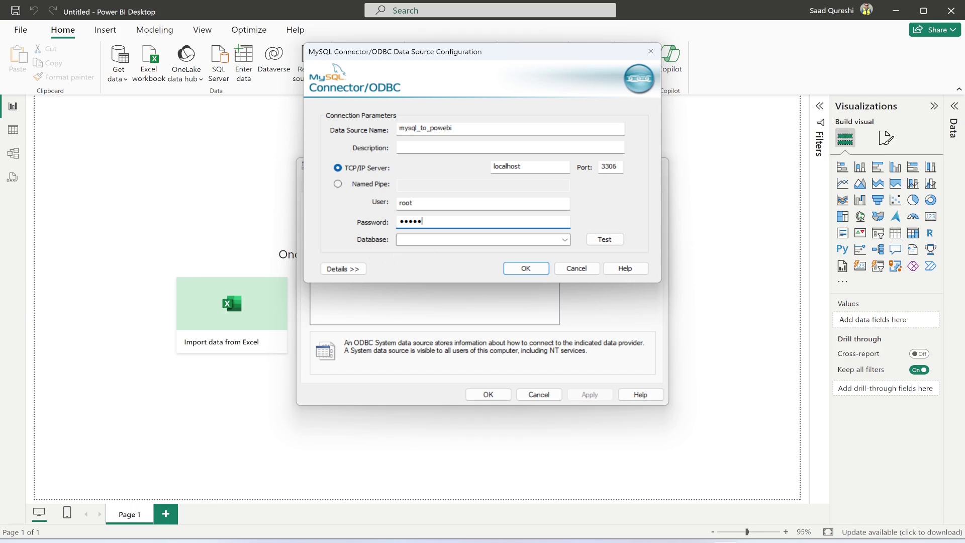
{"action": "left_click", "coordinate": [452, 240]}
{"action": "type", "text": "pro"}
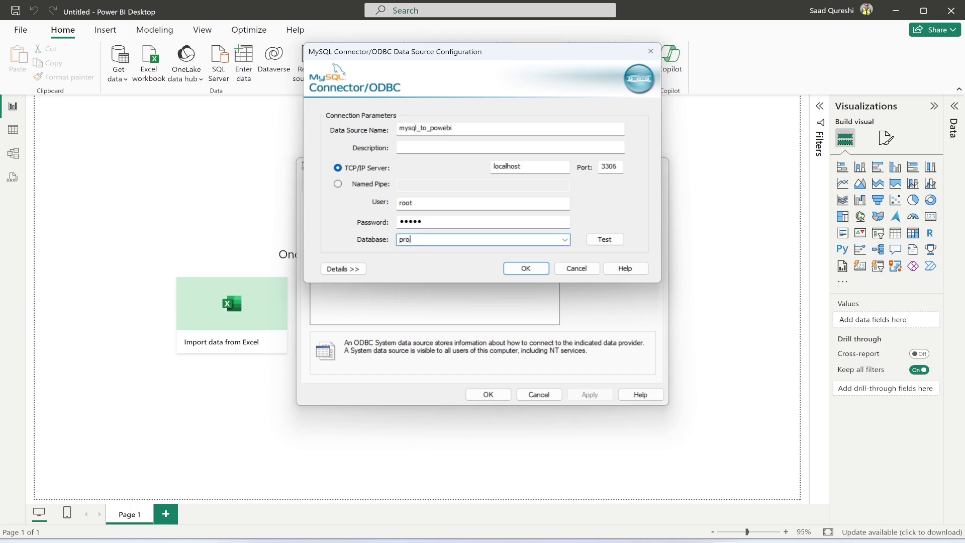
{"action": "type", "text": "ject"}
Step: Search Windows for 'mysql' to find MySQL Workbench
{"action": "key", "text": "Return"}
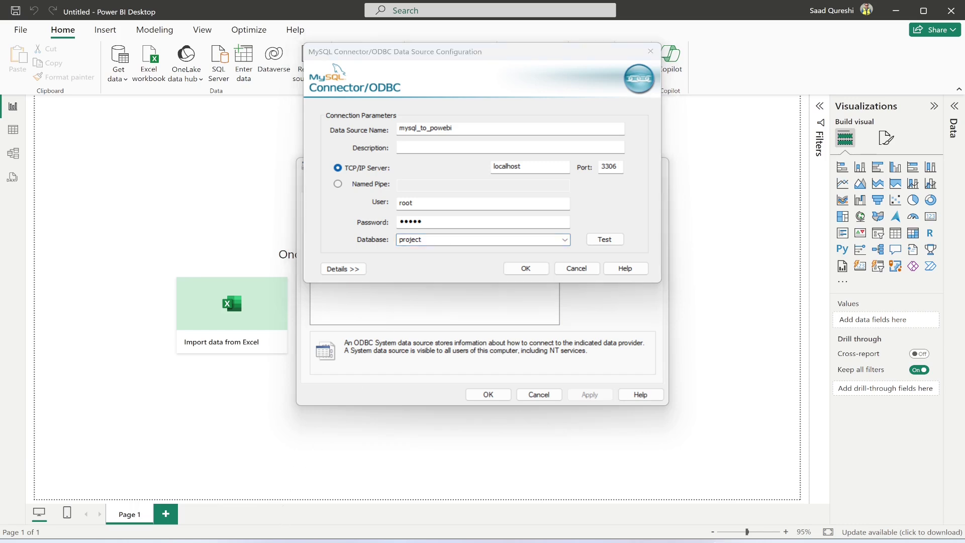
{"action": "key", "text": "super"}
{"action": "type", "text": "mysql"}
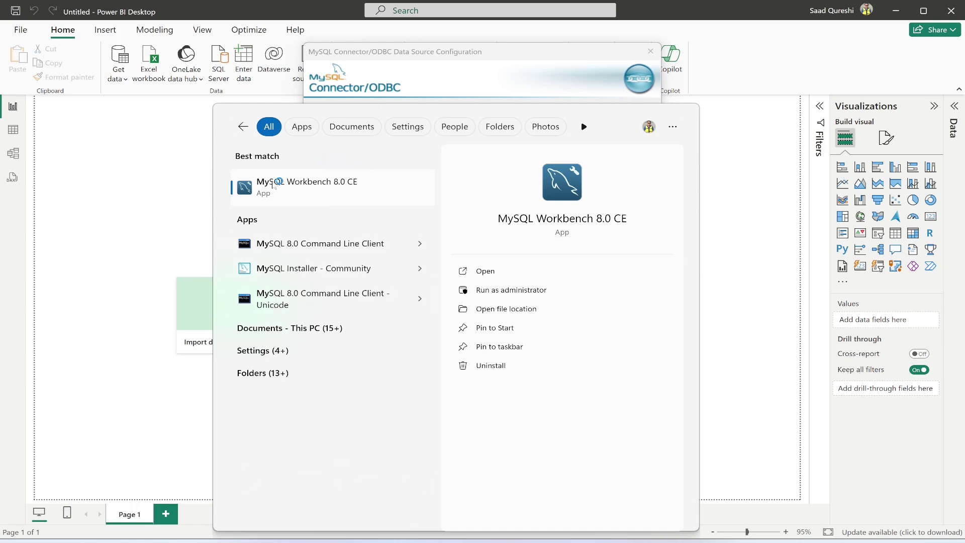
Step: Open MySQL Workbench's test_connection and list the project schema's tables
{"action": "left_click", "coordinate": [274, 185]}
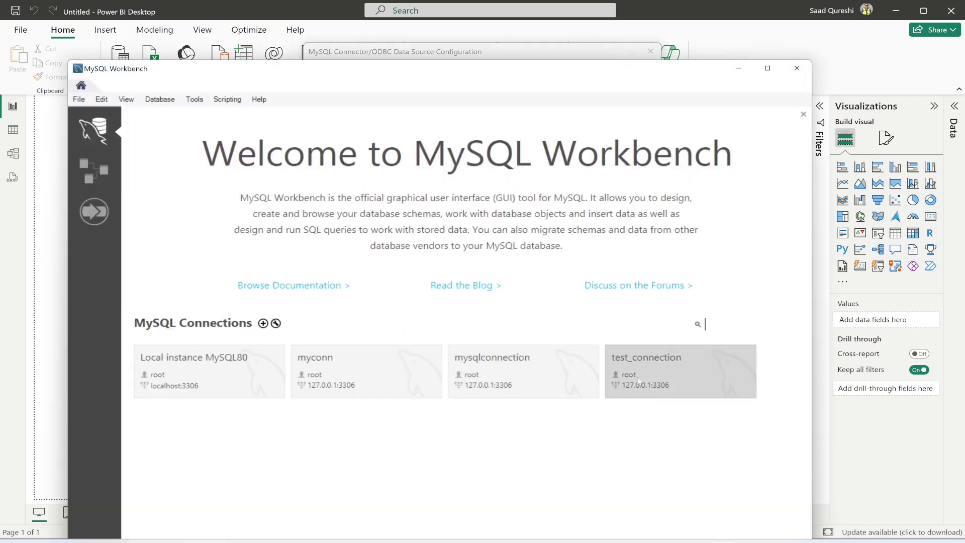
{"action": "left_click", "coordinate": [650, 374]}
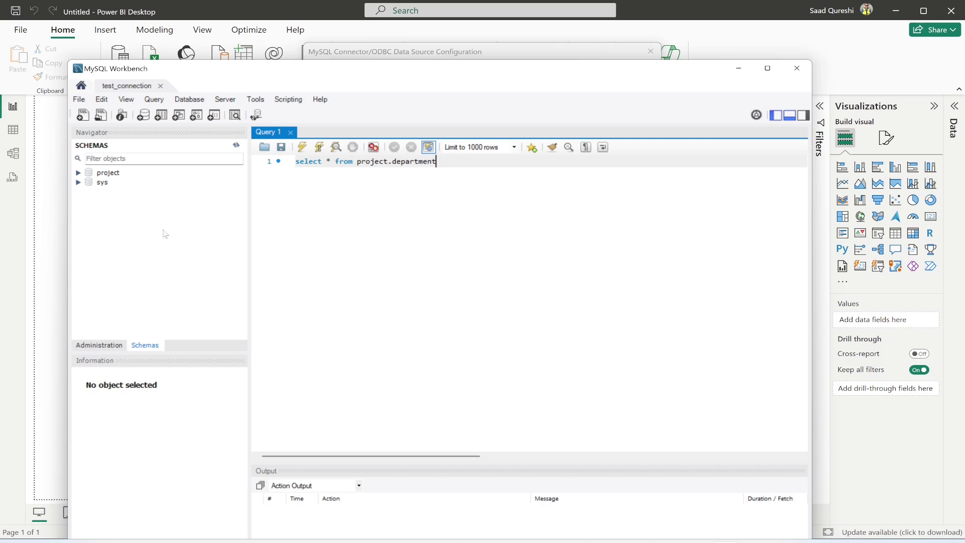
{"action": "left_click", "coordinate": [79, 172]}
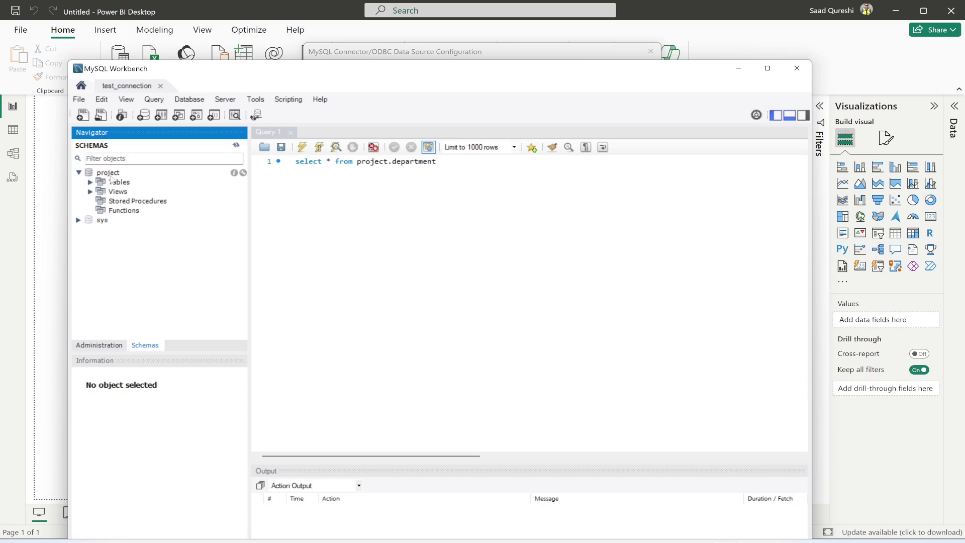
{"action": "left_click", "coordinate": [90, 183]}
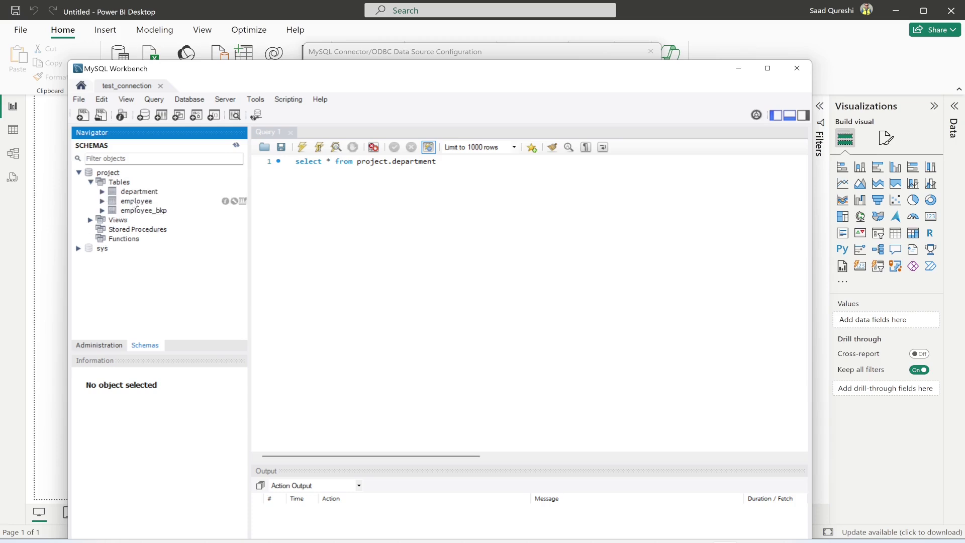
Step: Run select * from project.employee, returning 13 rows
{"action": "double_click", "coordinate": [433, 161]}
{"action": "type", "text": "e"}
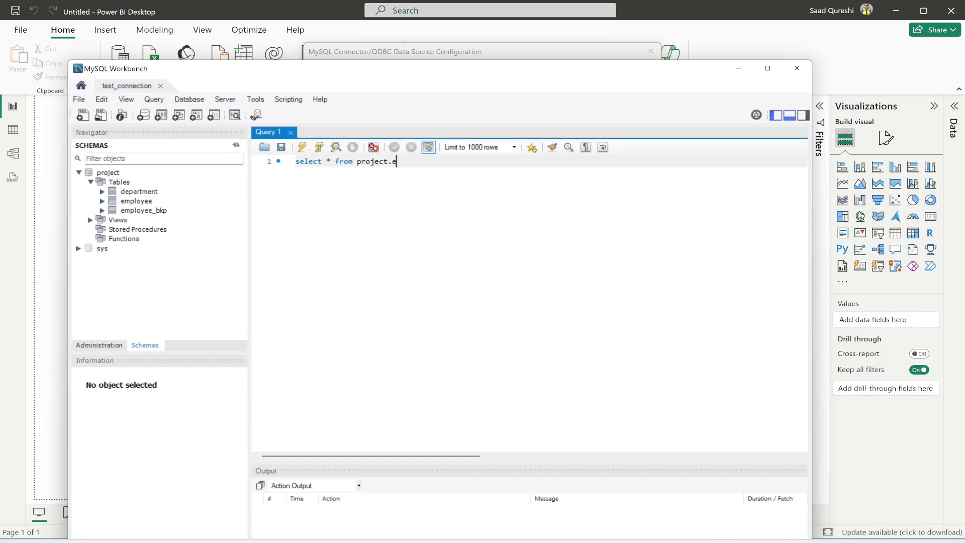
{"action": "type", "text": "mployee"}
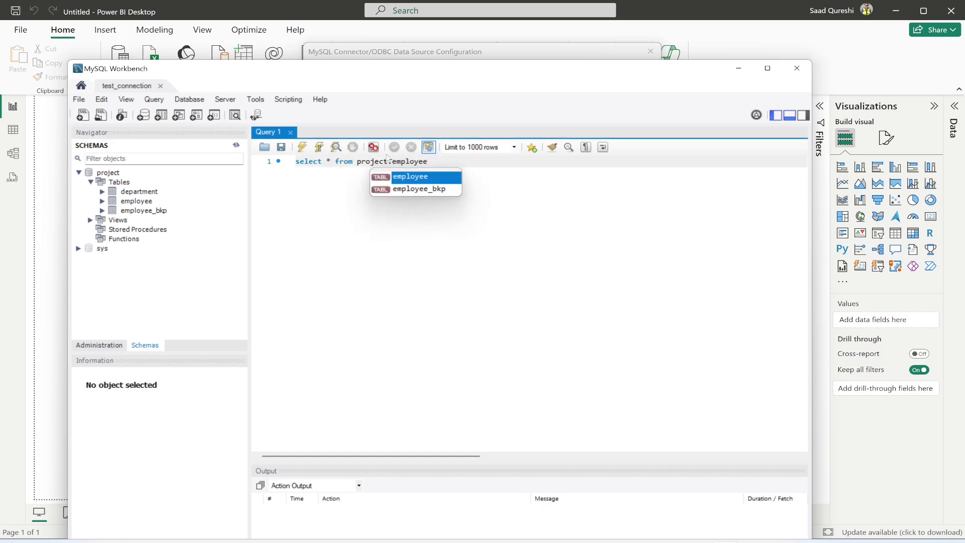
{"action": "left_click", "coordinate": [302, 147]}
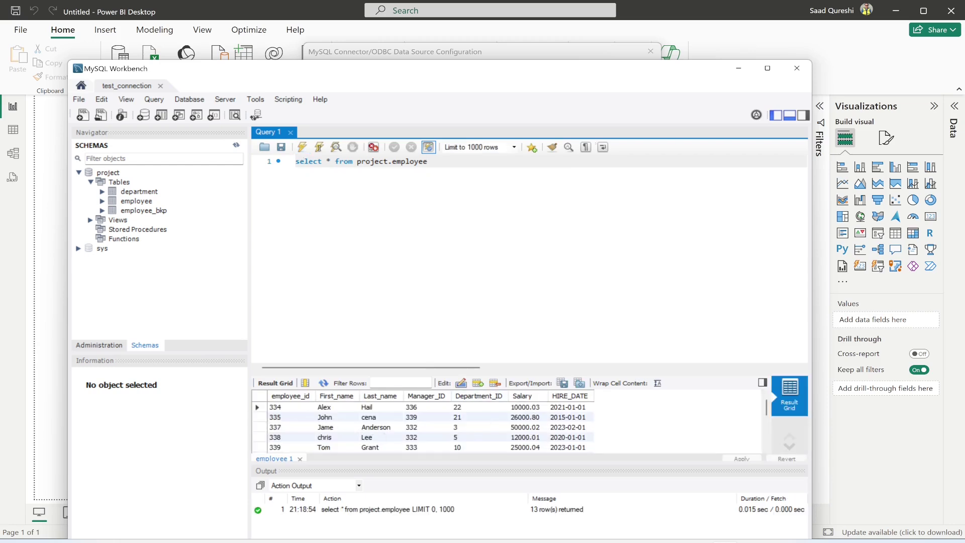
{"action": "left_click", "coordinate": [739, 71]}
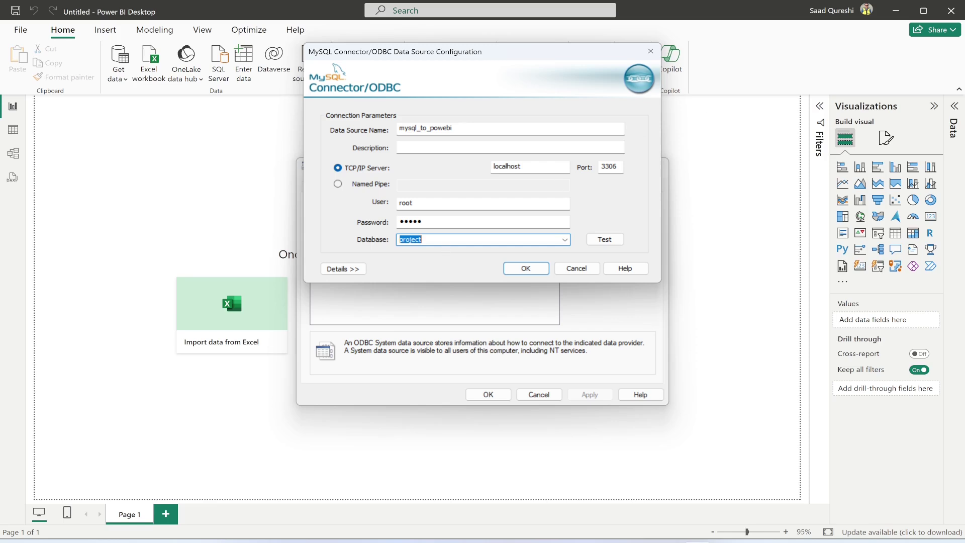
Step: Test the mysql_to_powebi connection successfully, then save the DSN and close the administrator
{"action": "left_click", "coordinate": [421, 239]}
{"action": "left_click", "coordinate": [593, 241]}
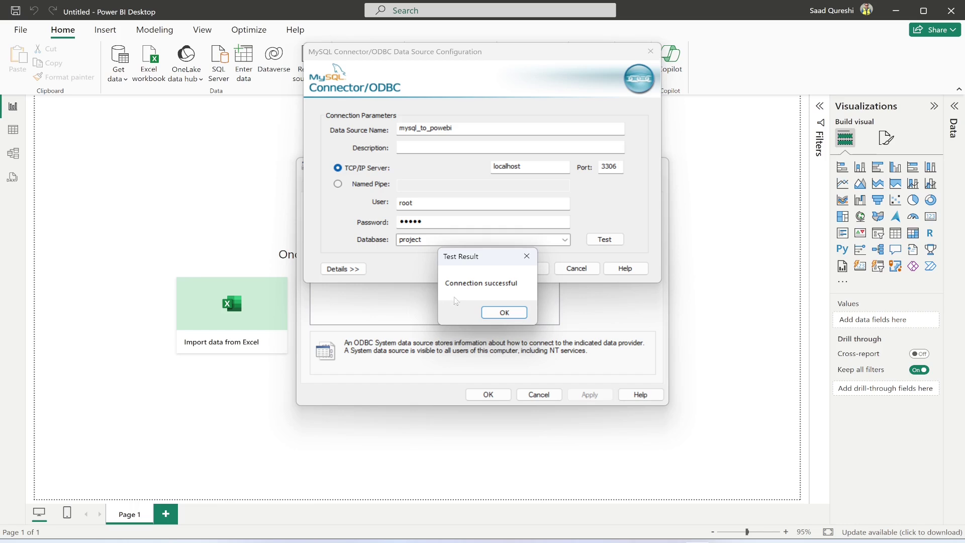
{"action": "left_click", "coordinate": [503, 313]}
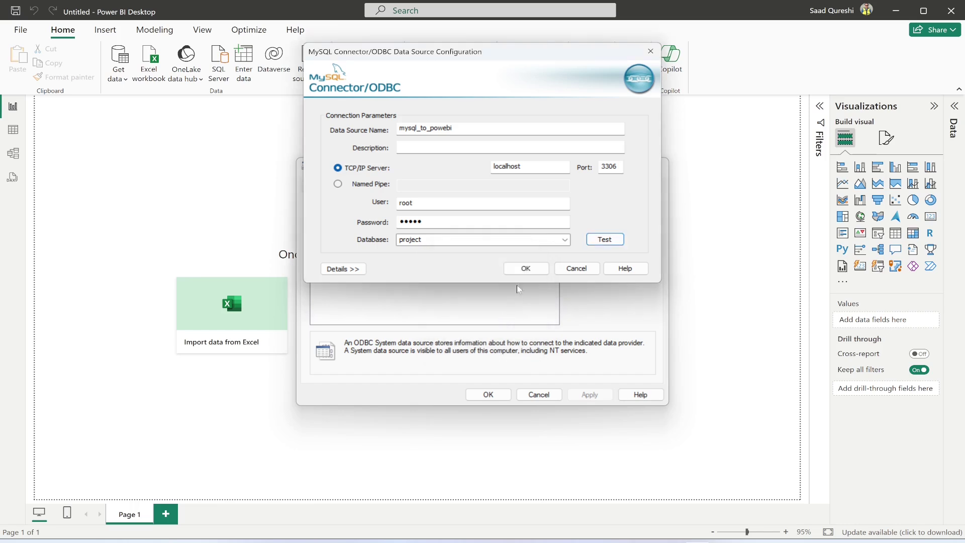
{"action": "left_click", "coordinate": [525, 269]}
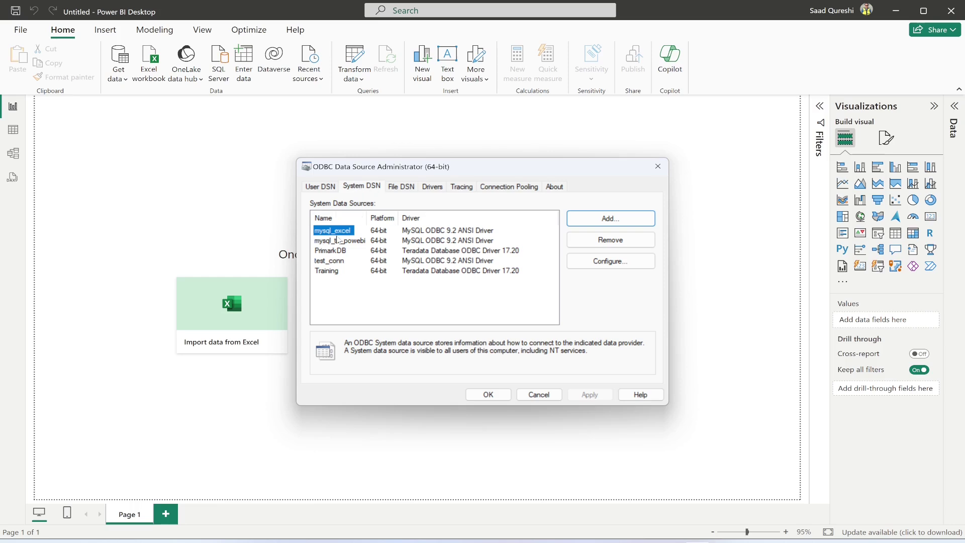
{"action": "left_click", "coordinate": [488, 393]}
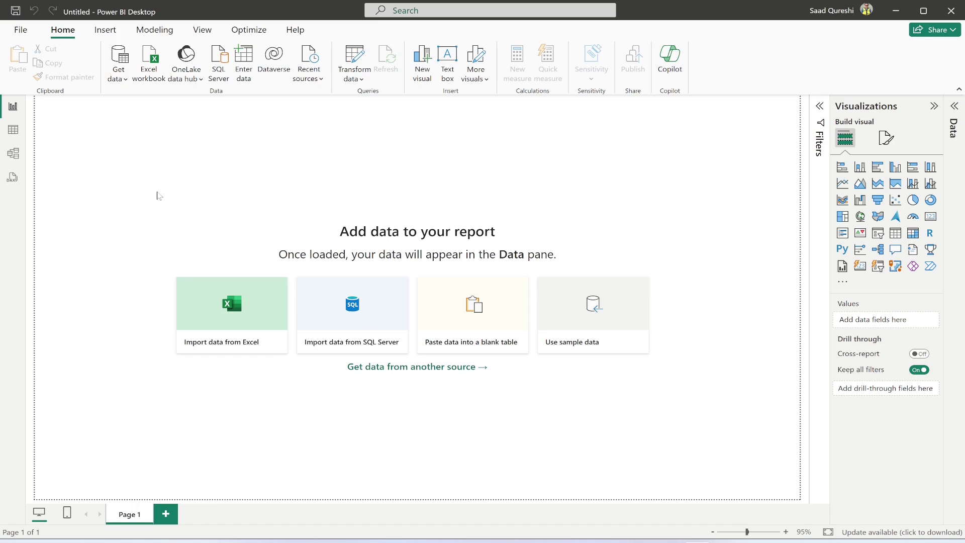
Step: Choose the ODBC connector from Get Data's Other category in Power BI
{"action": "left_click", "coordinate": [125, 77]}
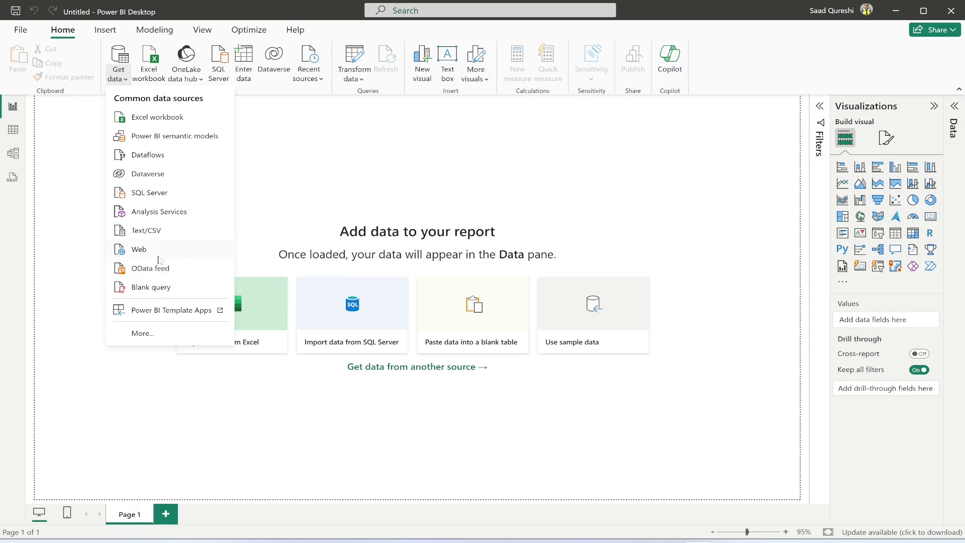
{"action": "left_click", "coordinate": [143, 333]}
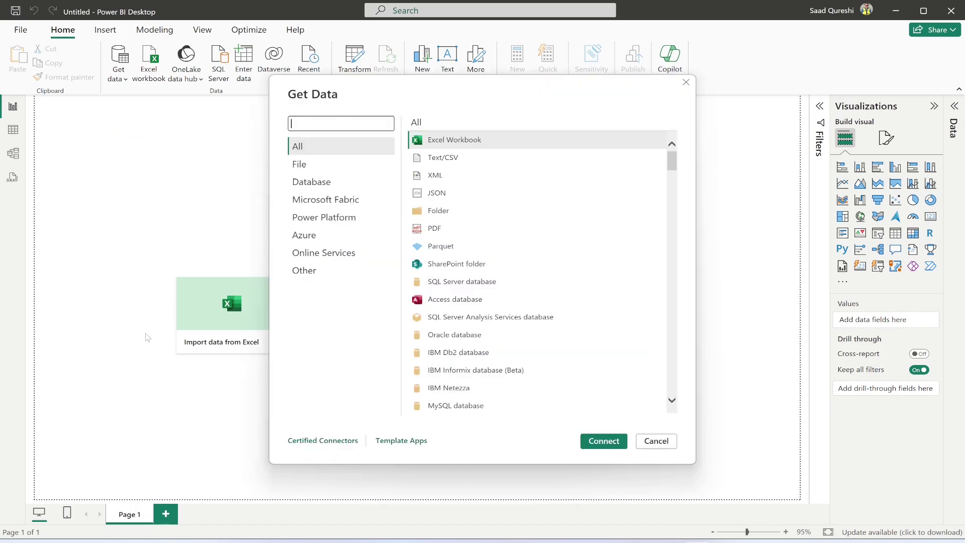
{"action": "left_click", "coordinate": [304, 271]}
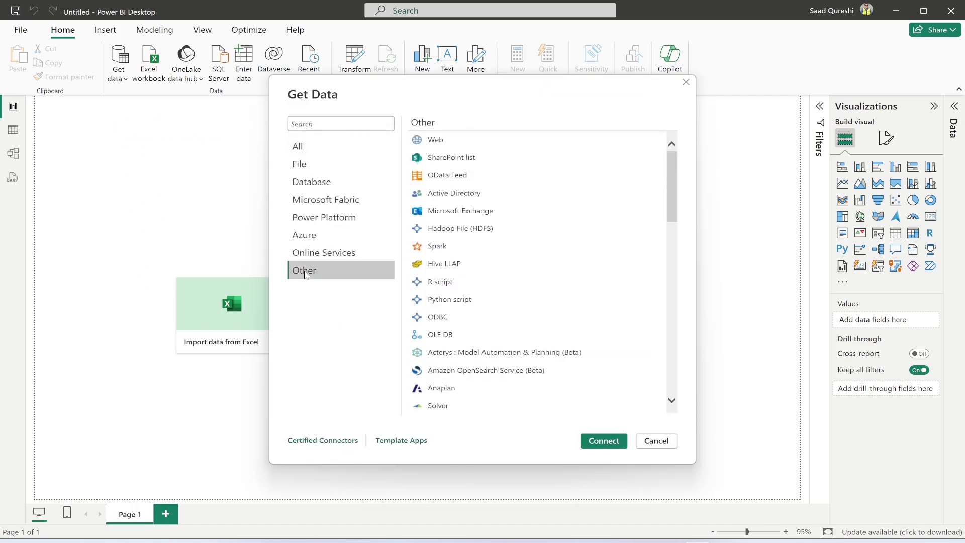
{"action": "left_click", "coordinate": [463, 315]}
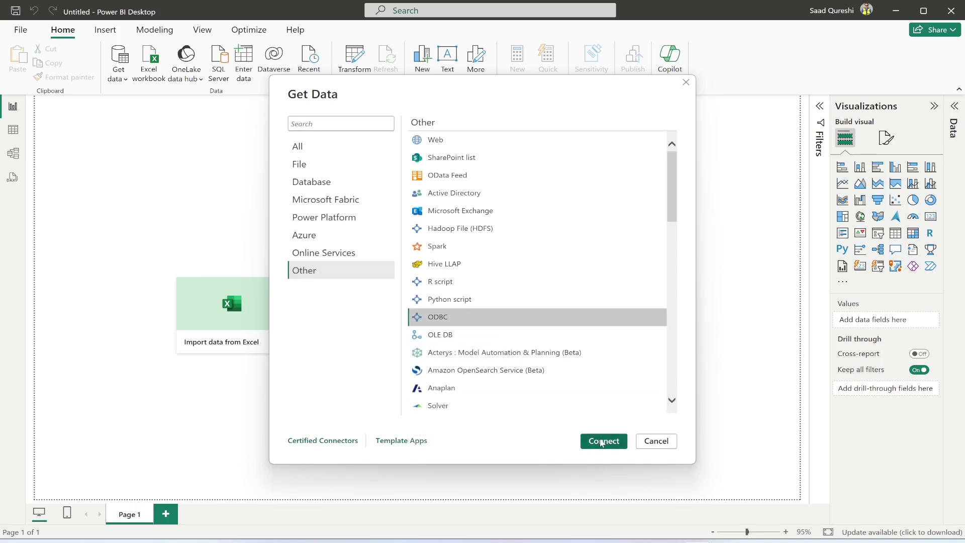
{"action": "left_click", "coordinate": [603, 441]}
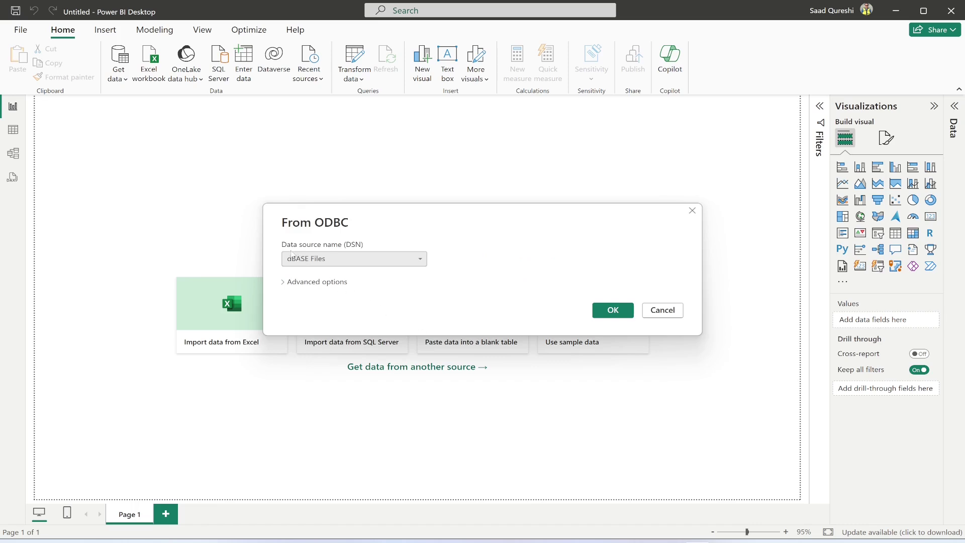
Step: Select mysql_to_powebi as the data source name in the From ODBC dialog
{"action": "left_click", "coordinate": [360, 260]}
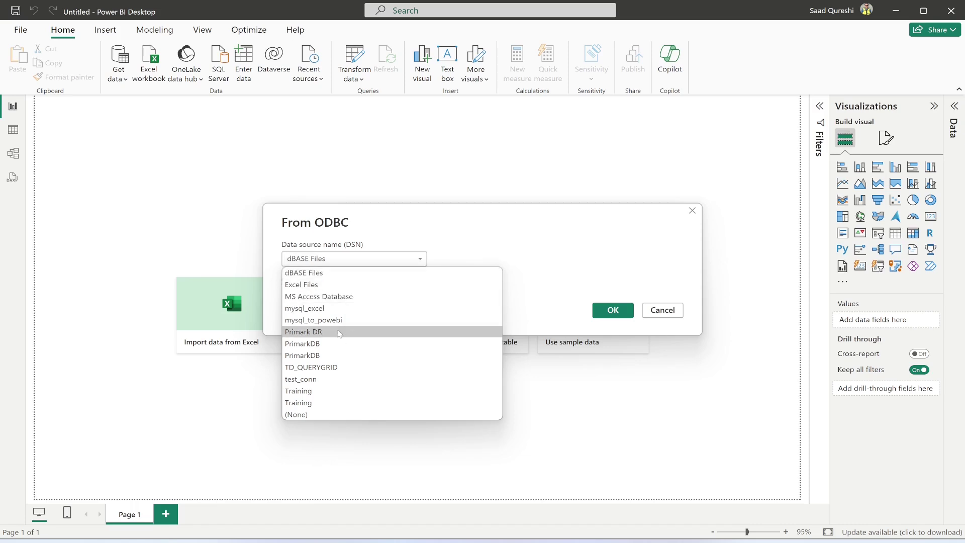
{"action": "left_click", "coordinate": [307, 323]}
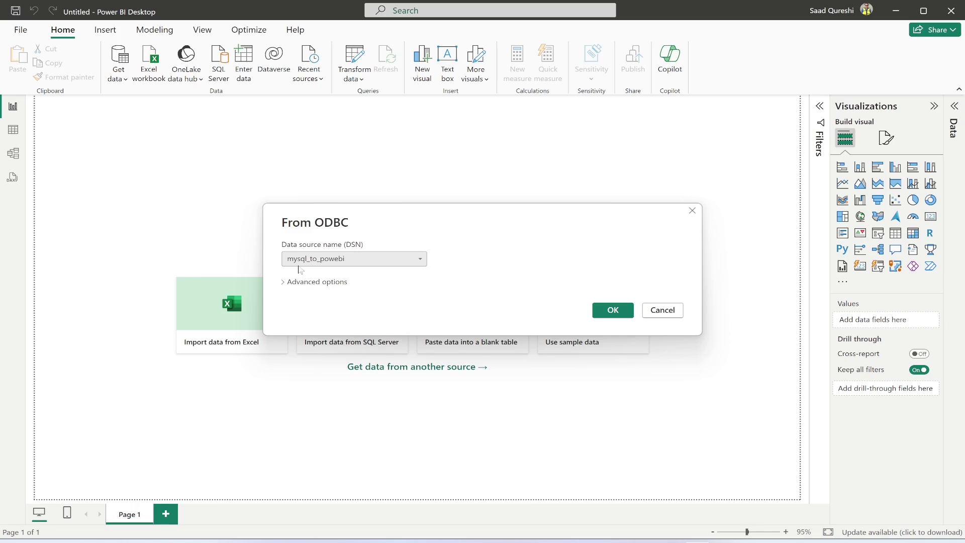
{"action": "left_click", "coordinate": [612, 309]}
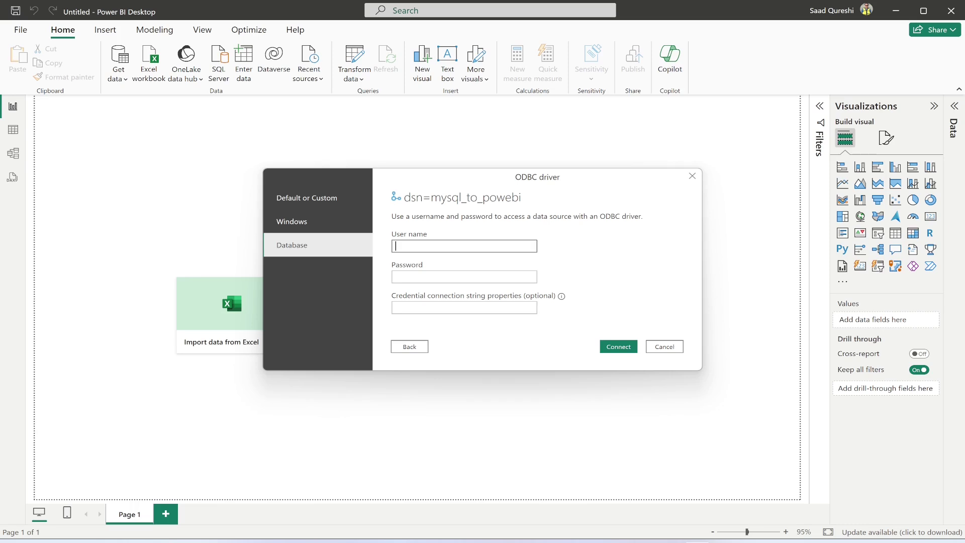
Step: Connect using the database user name and password
{"action": "type", "text": "root"}
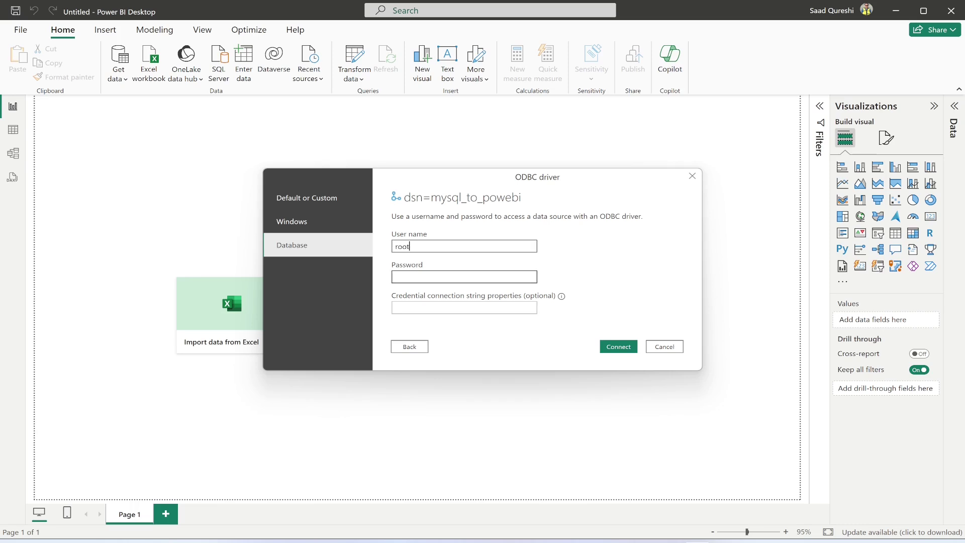
{"action": "left_click", "coordinate": [419, 276]}
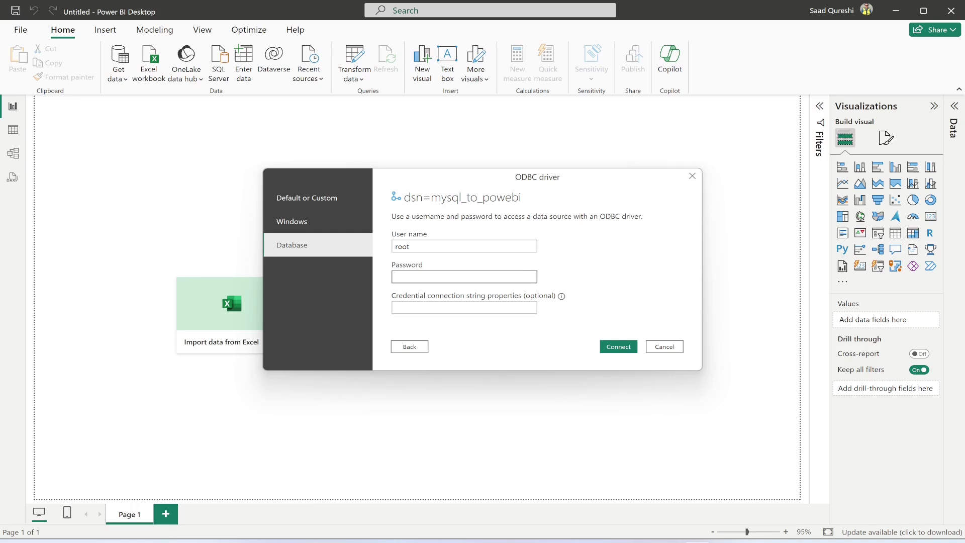
{"action": "type", "text": "12345"}
{"action": "left_click", "coordinate": [615, 346]}
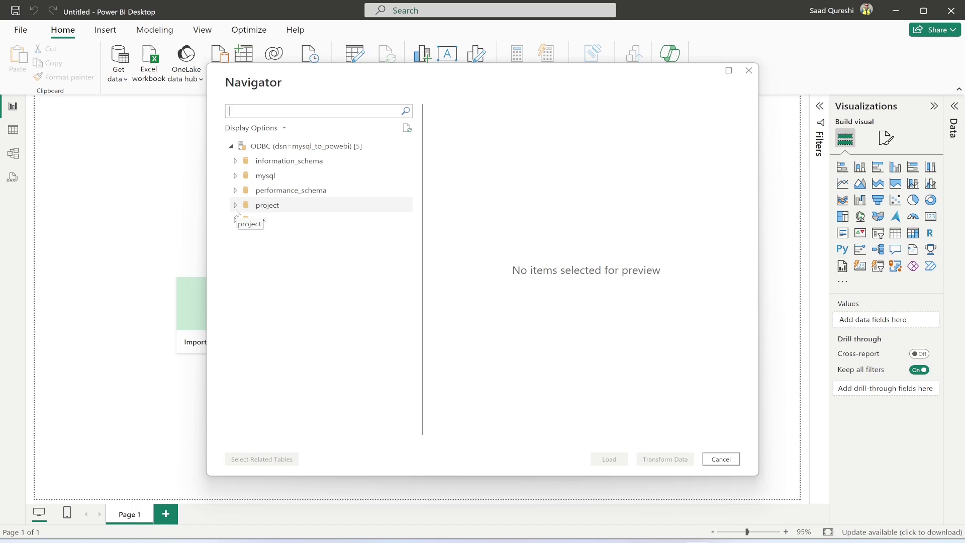
Step: Expand the project database, preview the employee table, and load it into the report
{"action": "left_click", "coordinate": [235, 206]}
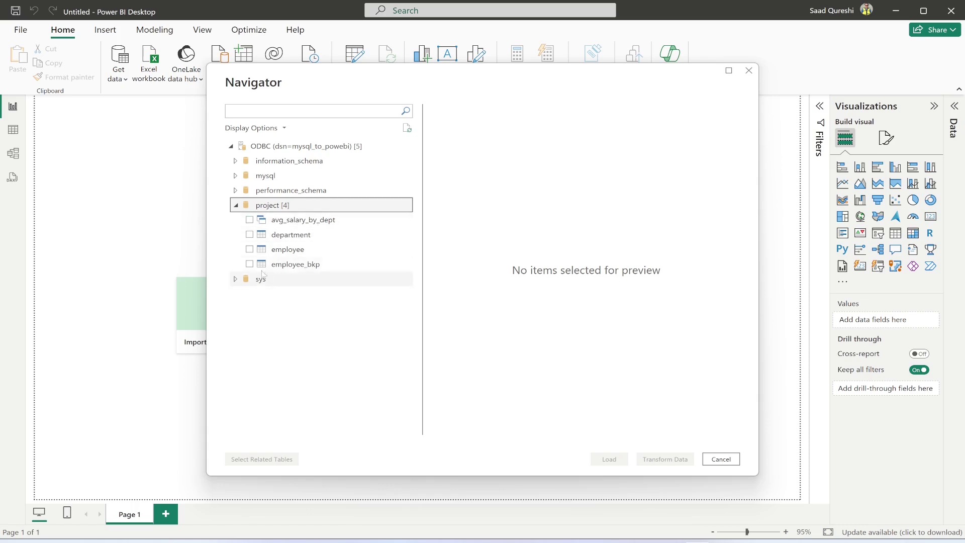
{"action": "left_click", "coordinate": [250, 250]}
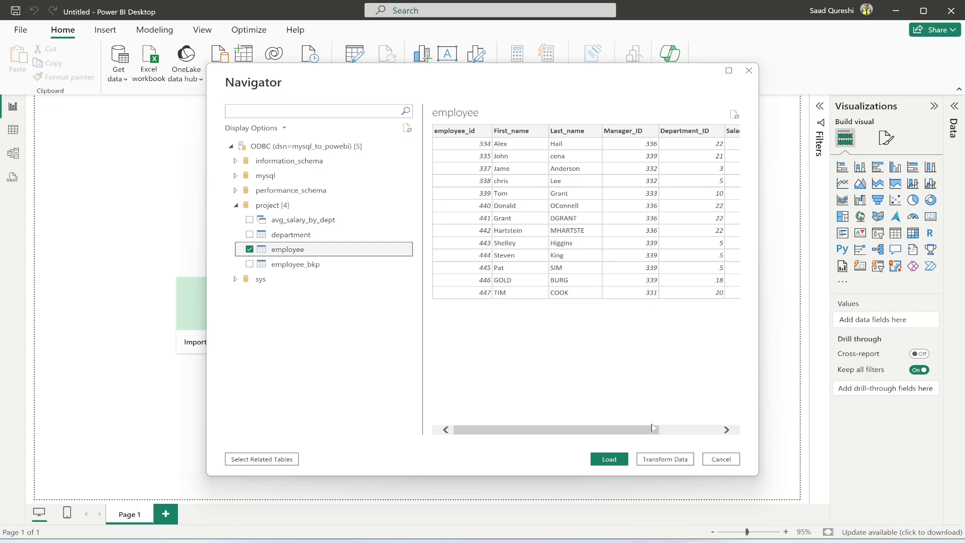
{"action": "left_click", "coordinate": [615, 462]}
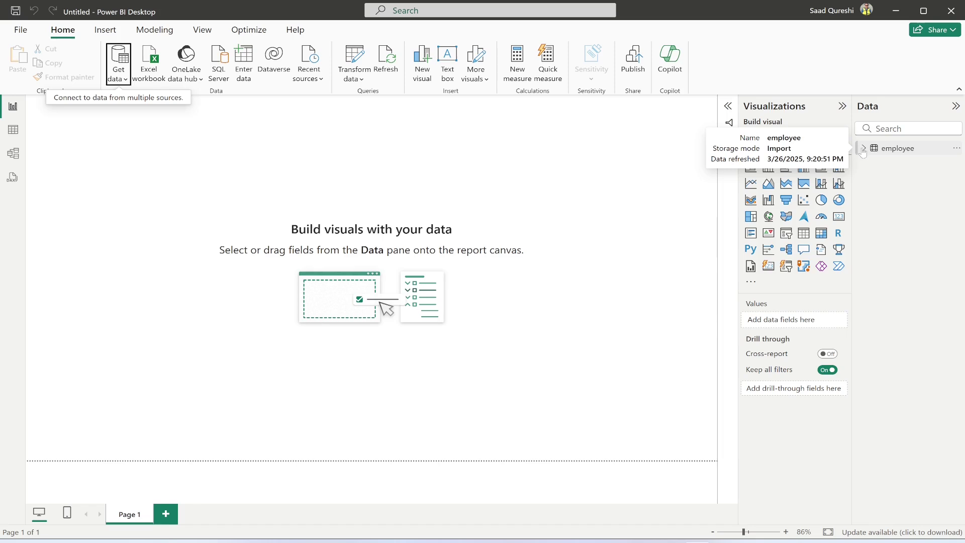
Step: Expand the employee table in the Data pane to list its fields, including employee_id and Salary
{"action": "left_click", "coordinate": [897, 149]}
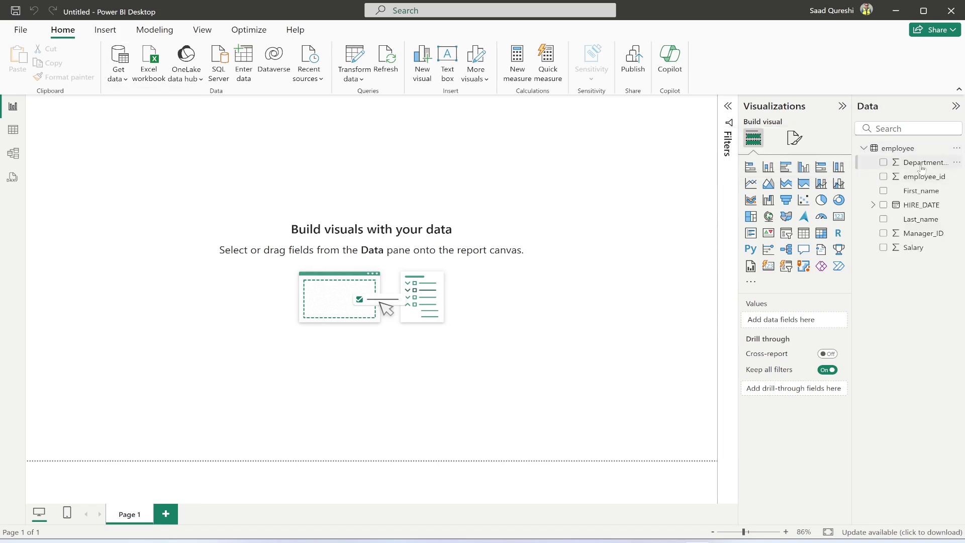